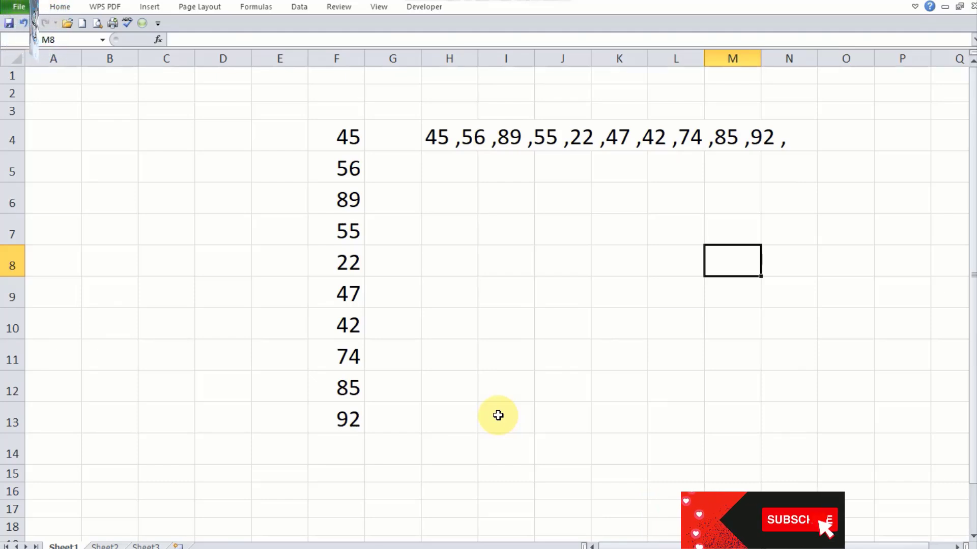
- Compare the number list in F4:F13 with the comma-separated row and its CONCATENATE formula in H4
left_click(446, 138)
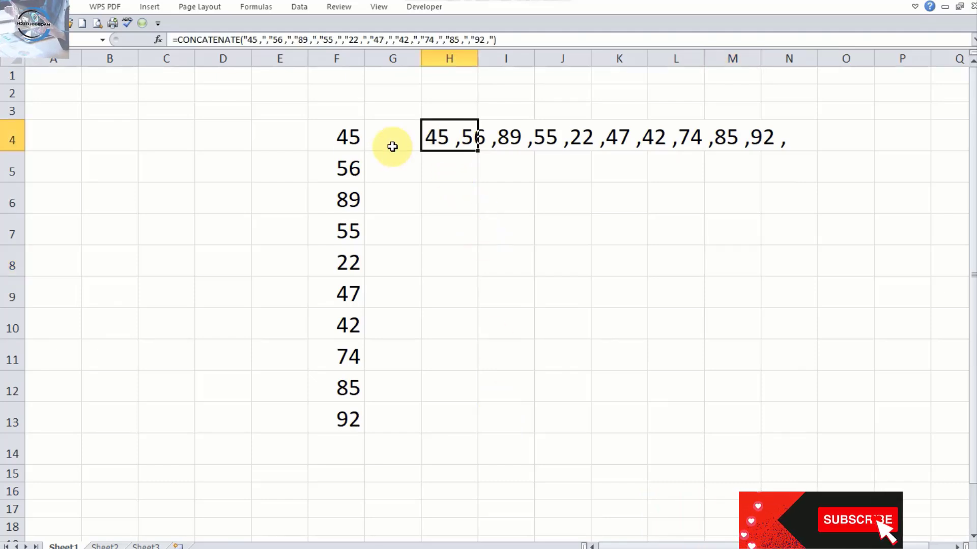
left_click(331, 141)
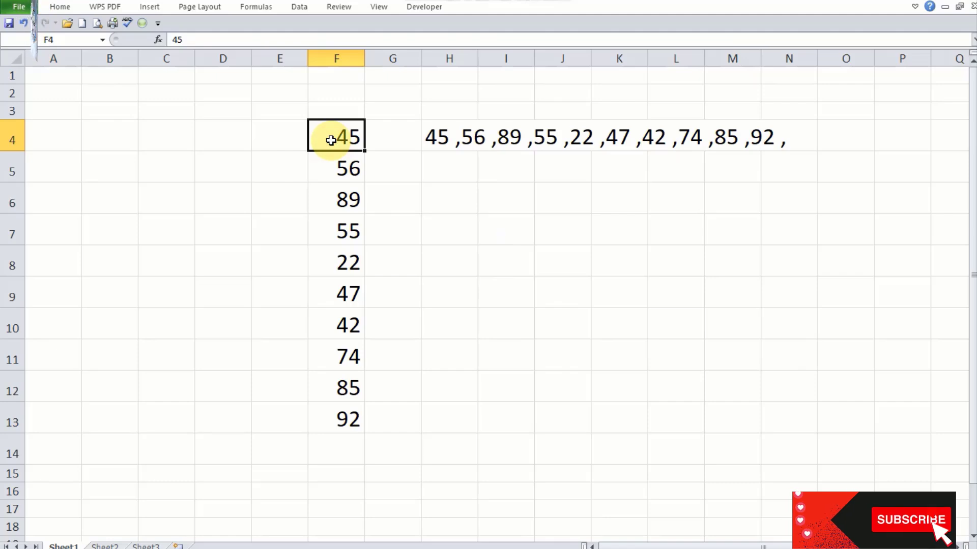
left_click_drag(331, 140, 357, 407)
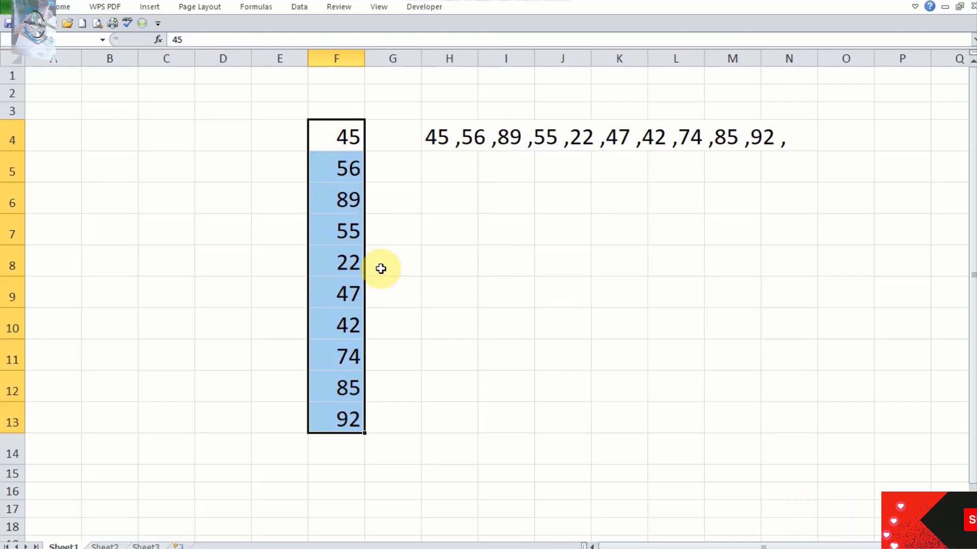
left_click(427, 136)
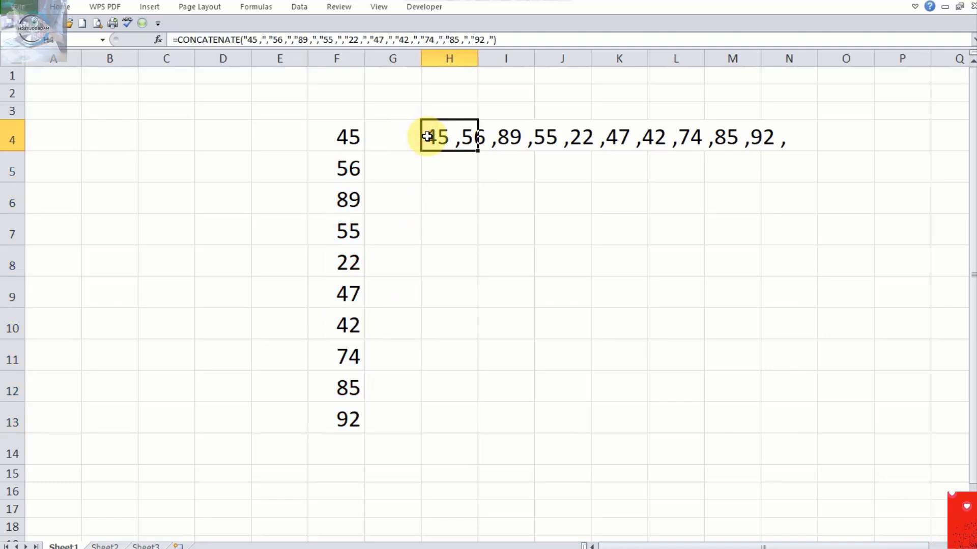
left_click(470, 196)
left_click_drag(439, 138, 766, 138)
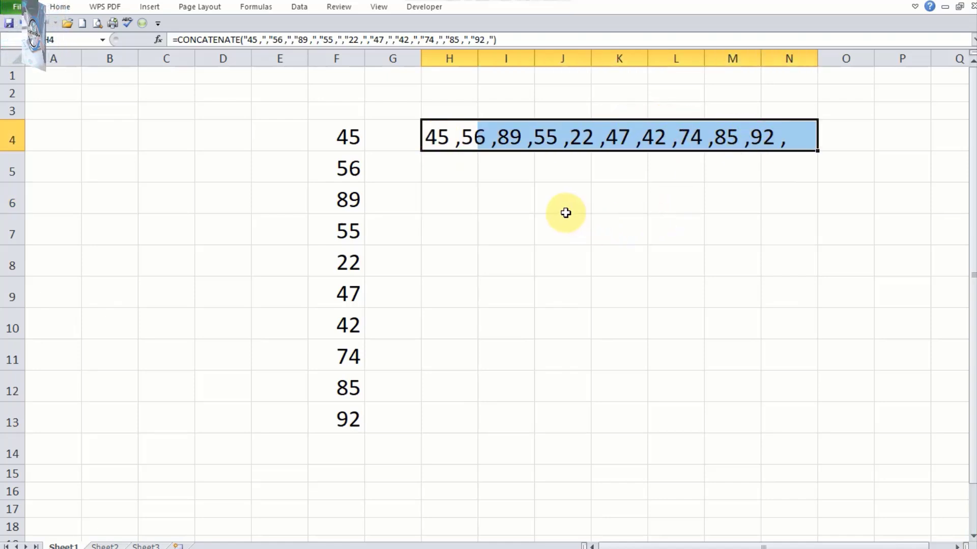
left_click(563, 197)
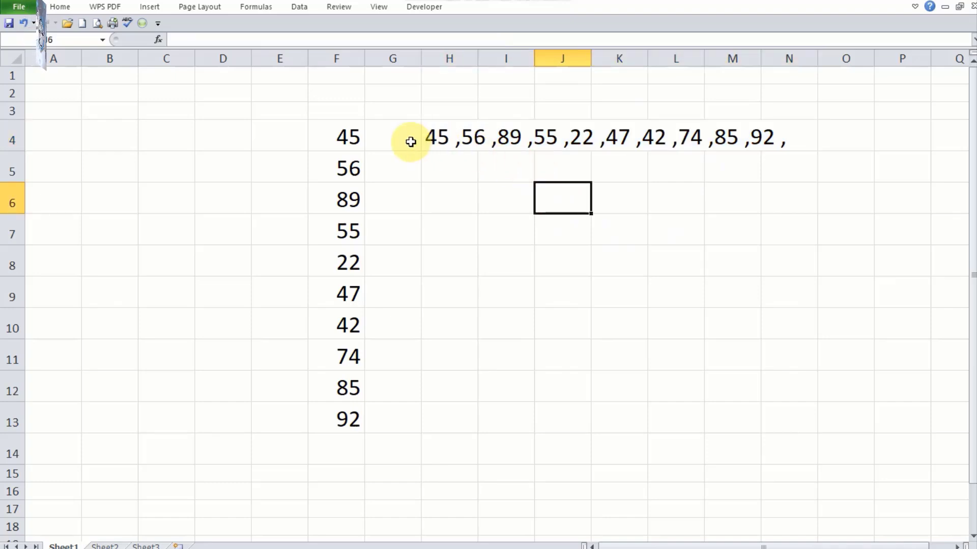
left_click(432, 140)
left_click_drag(333, 137, 319, 415)
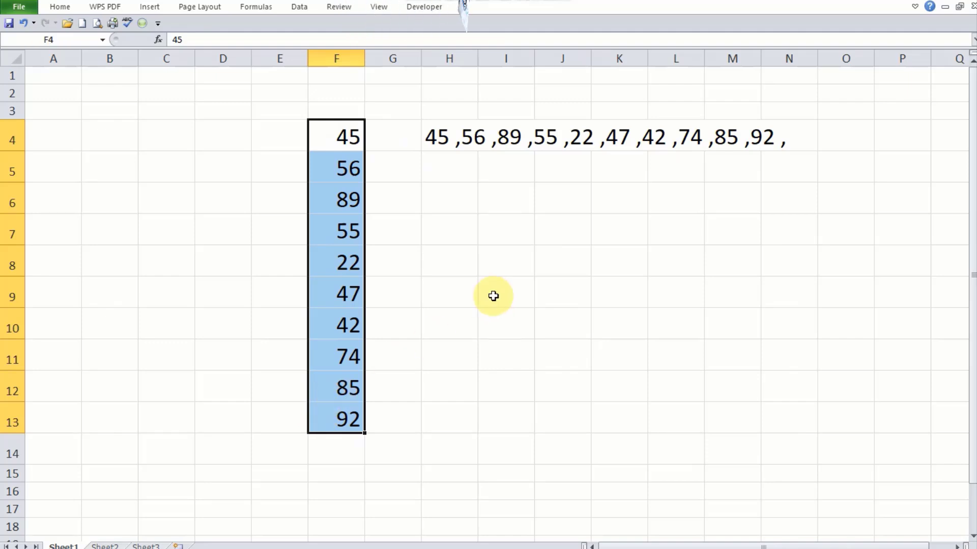
left_click(446, 134)
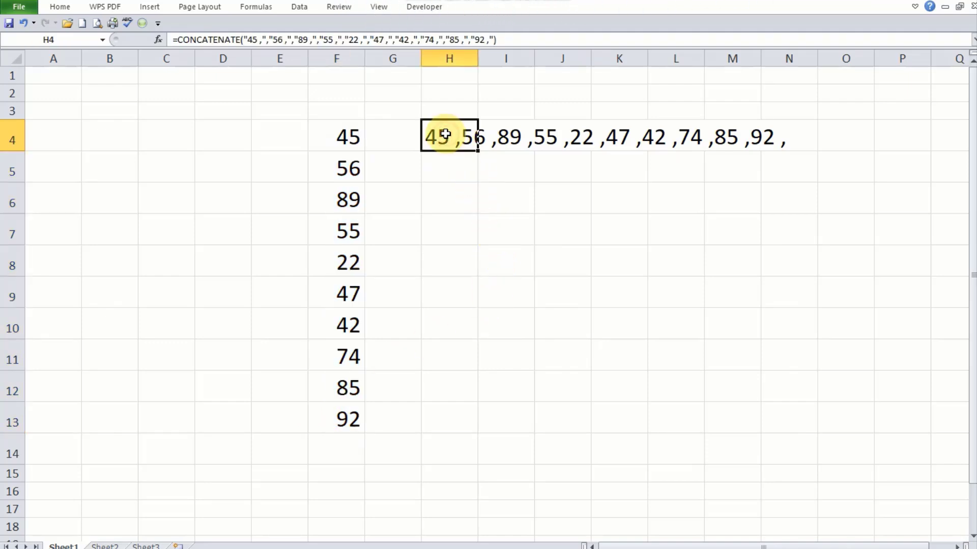
left_click_drag(492, 140, 771, 144)
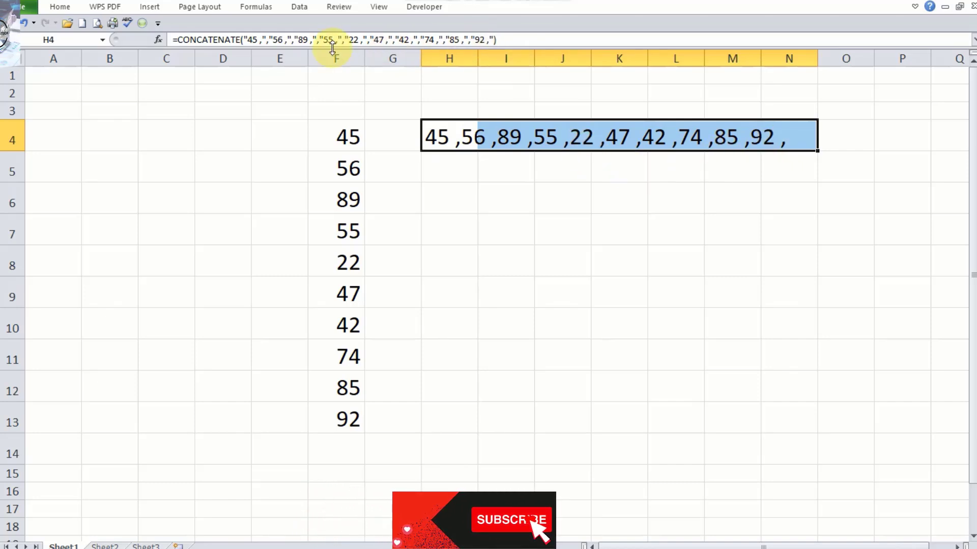
left_click(517, 163)
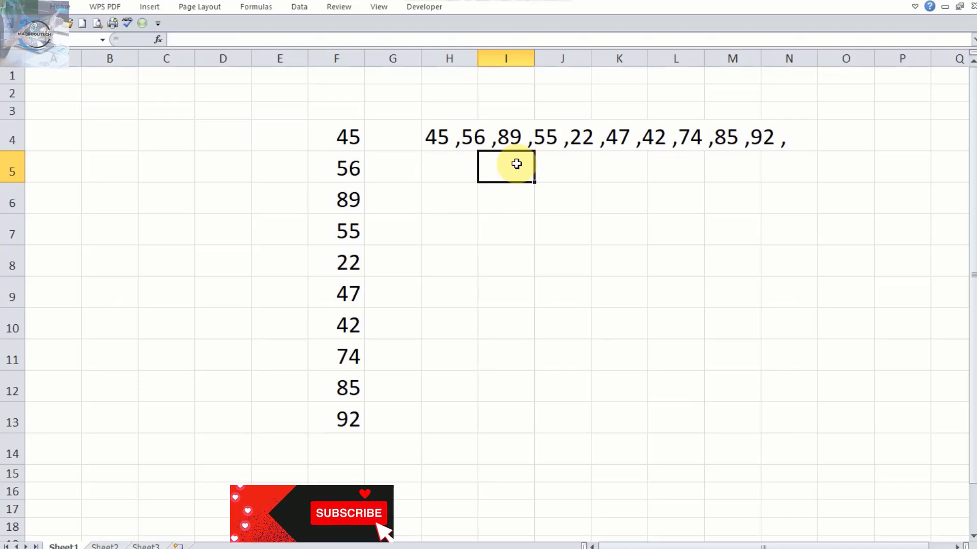
left_click(508, 241)
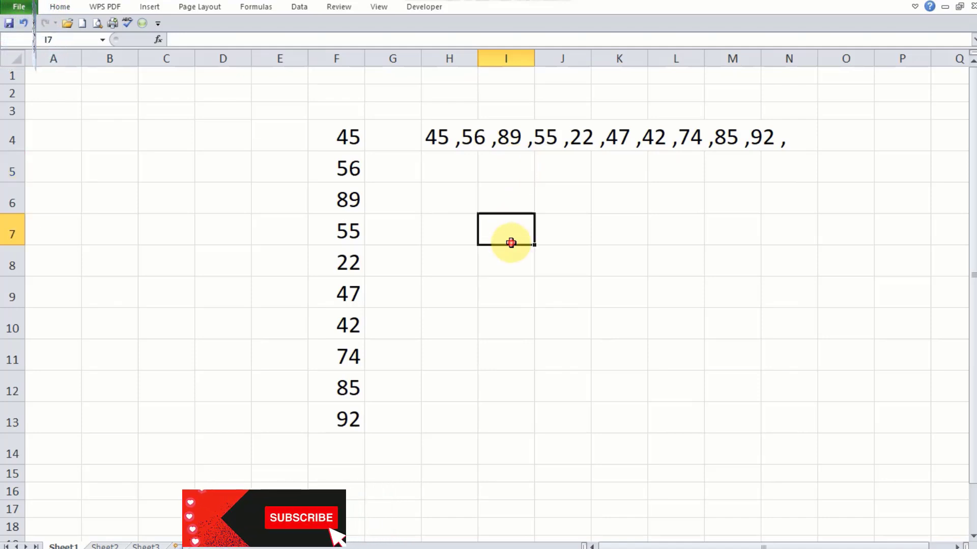
left_click(471, 185)
left_click(464, 177)
left_click(523, 174)
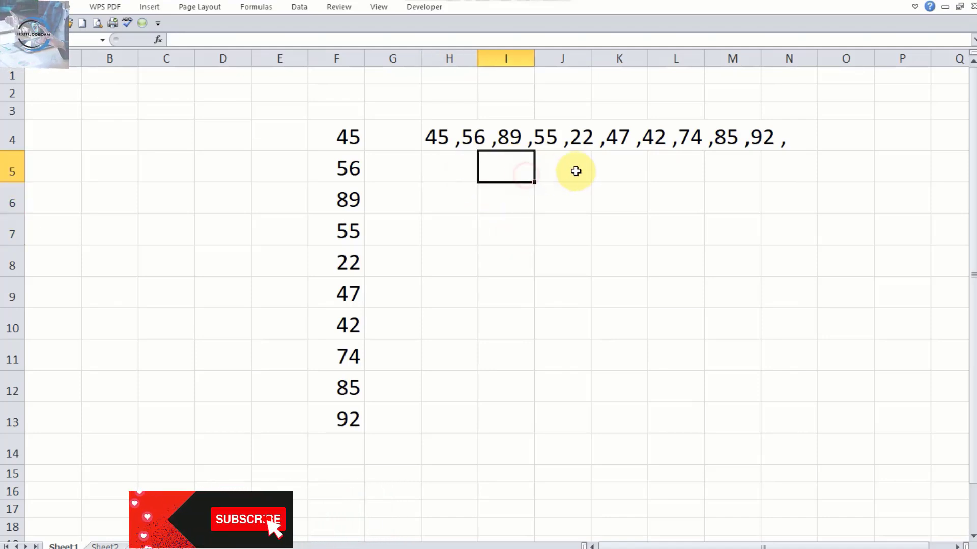
left_click(573, 170)
left_click(643, 168)
left_click(686, 165)
left_click(447, 168)
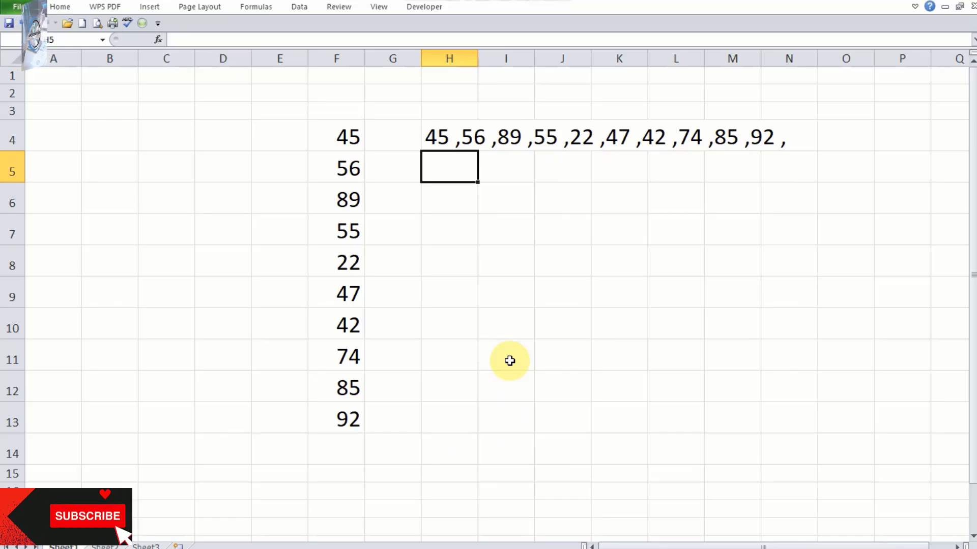
- On Sheet2, start a CONCATENATE formula in E2 with C2 followed by the separator " ," as its first arguments
key("ctrl+Page_Down")
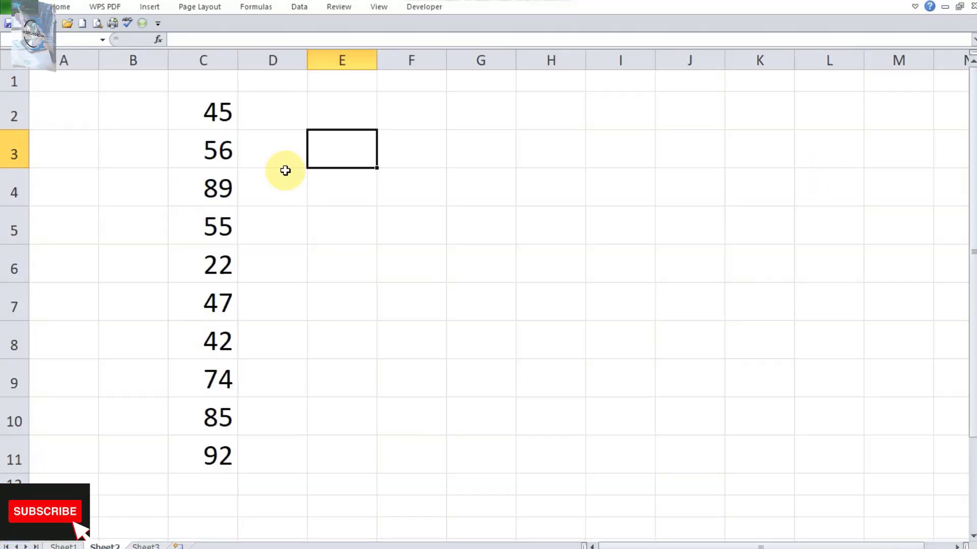
left_click(350, 119)
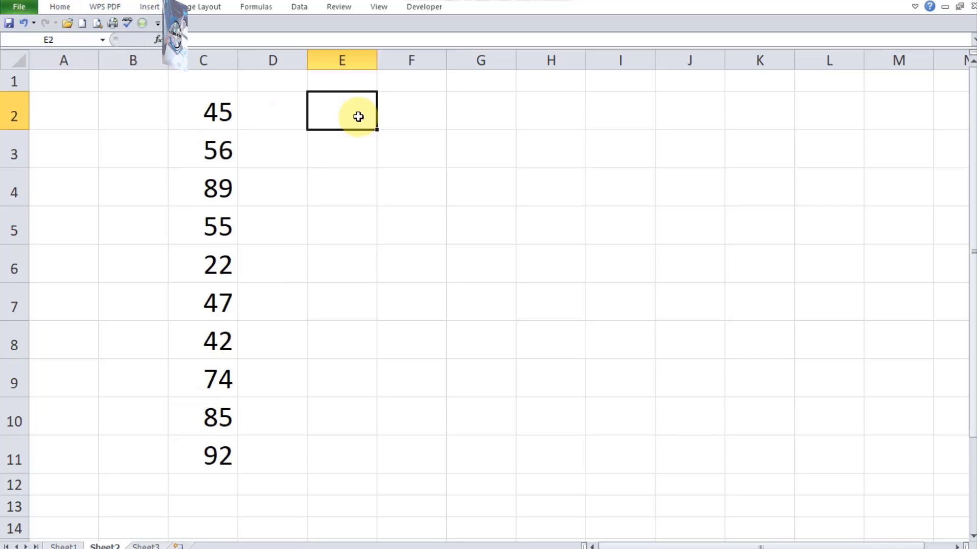
type("=")
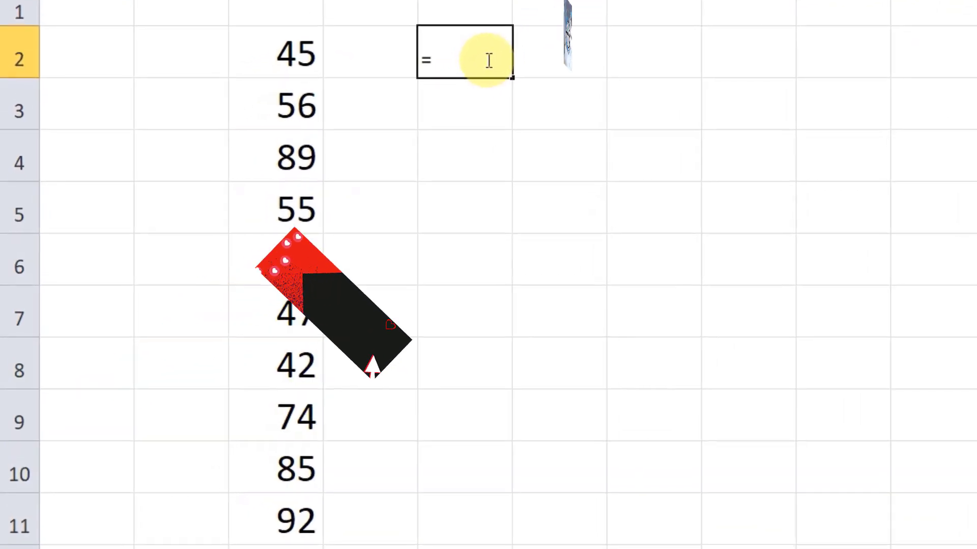
type("c")
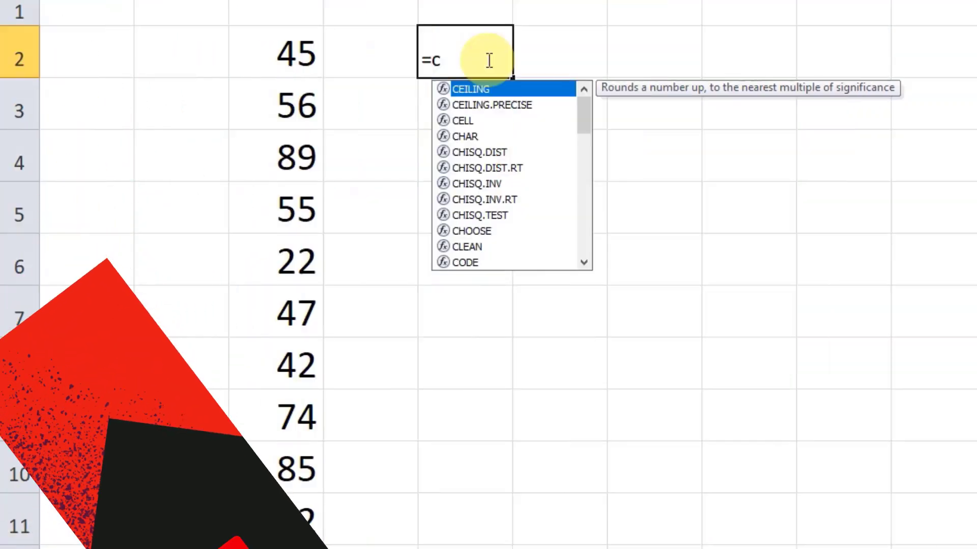
type("on")
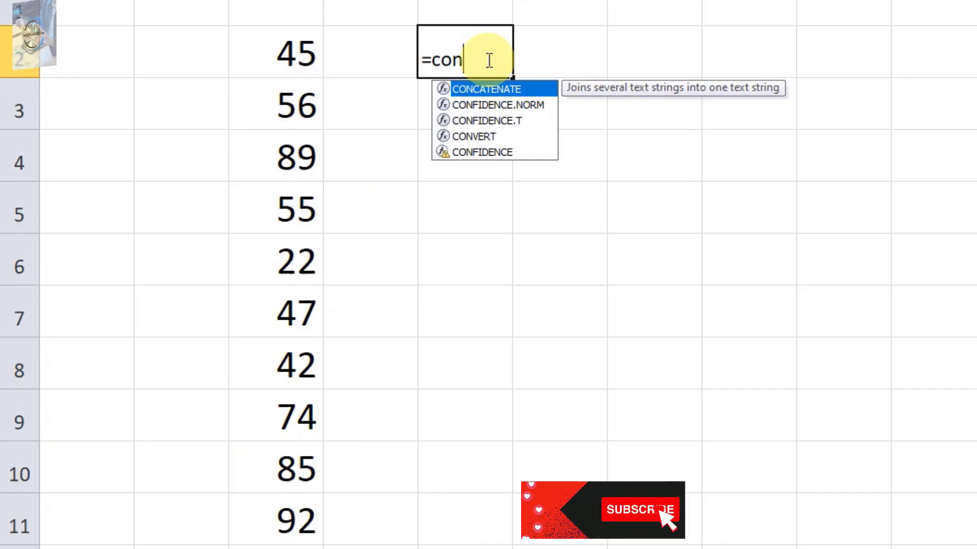
key("Tab")
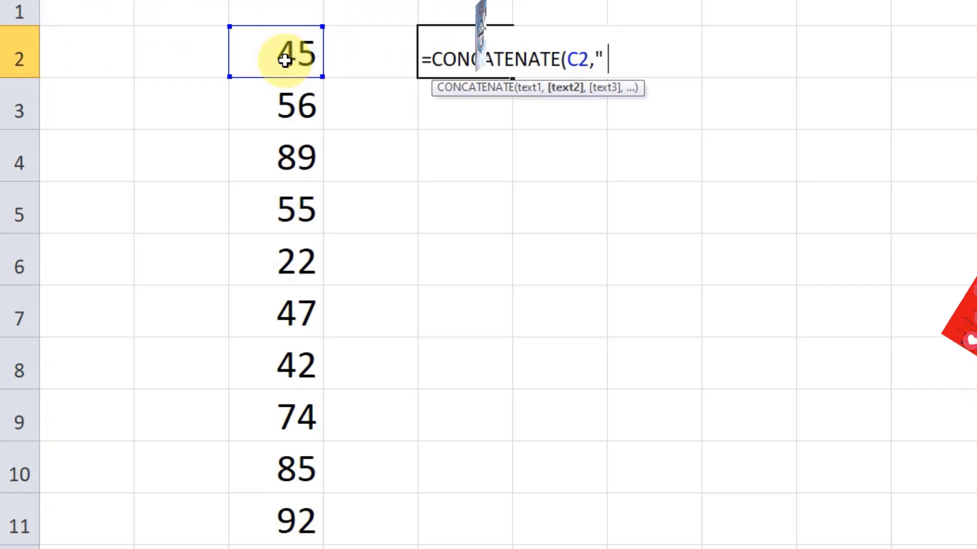
type(",")
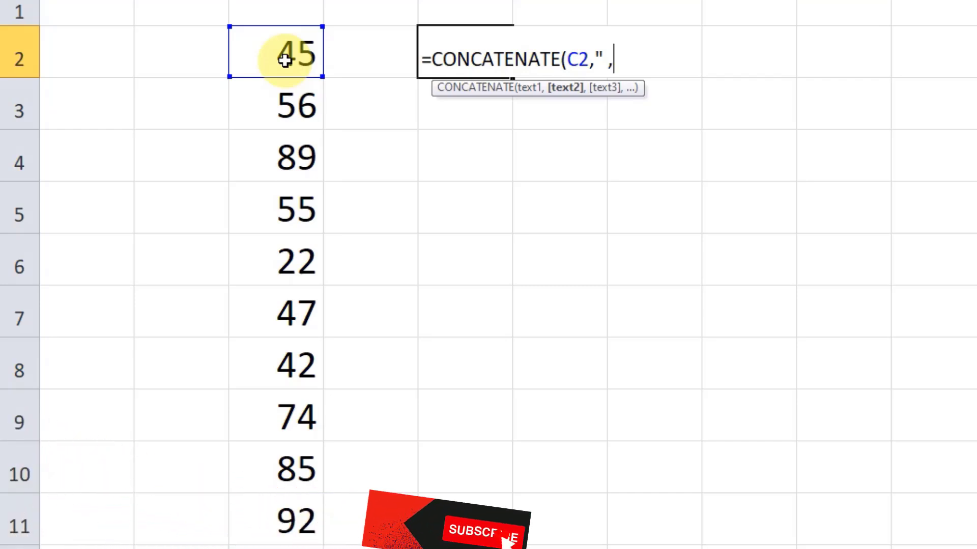
type("\"")
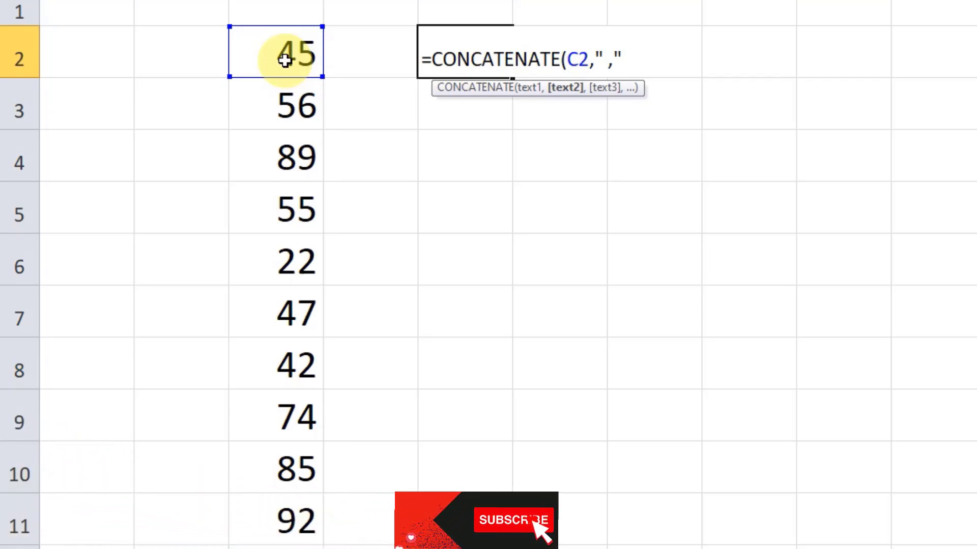
type(" ,")
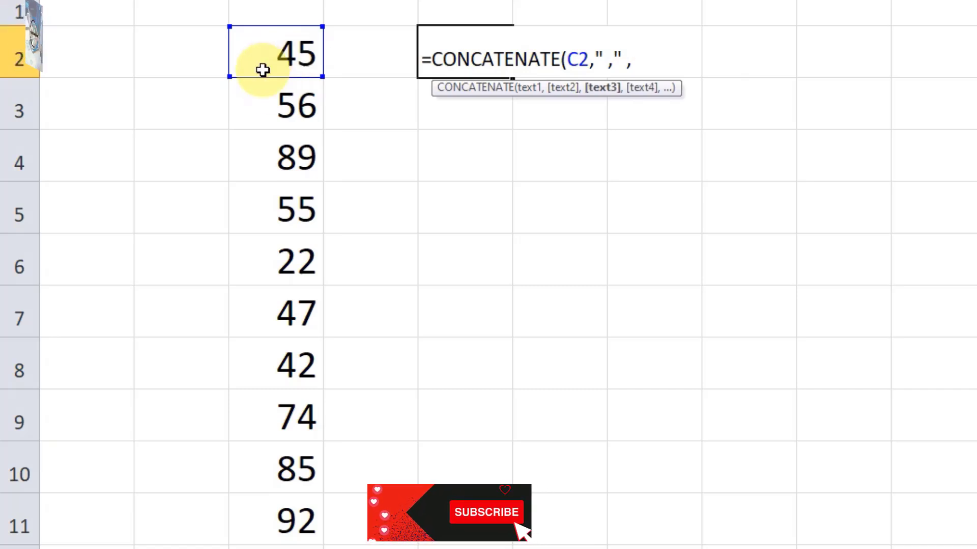
- Add C3 and another " ," separator as the next arguments of the CONCATENATE formula
left_click(279, 101)
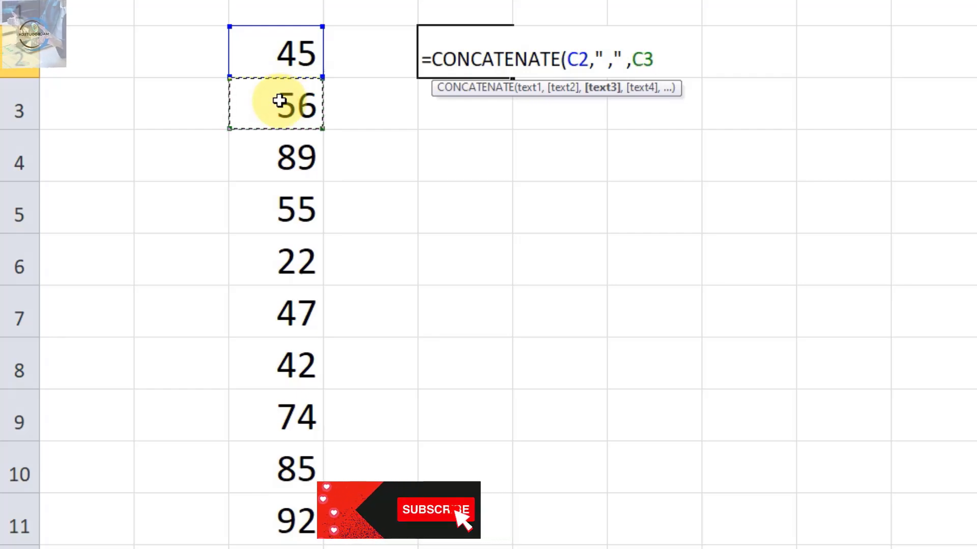
type(",")
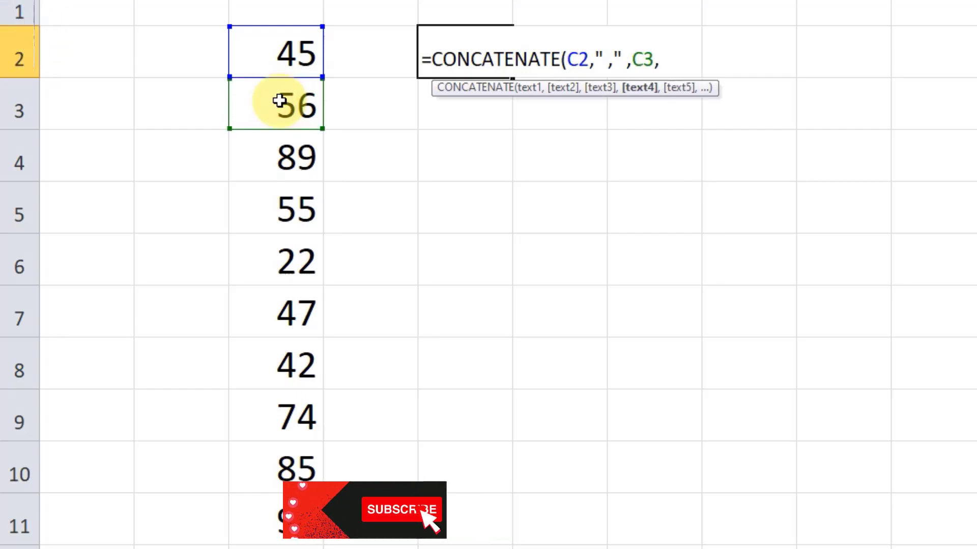
type("\"")
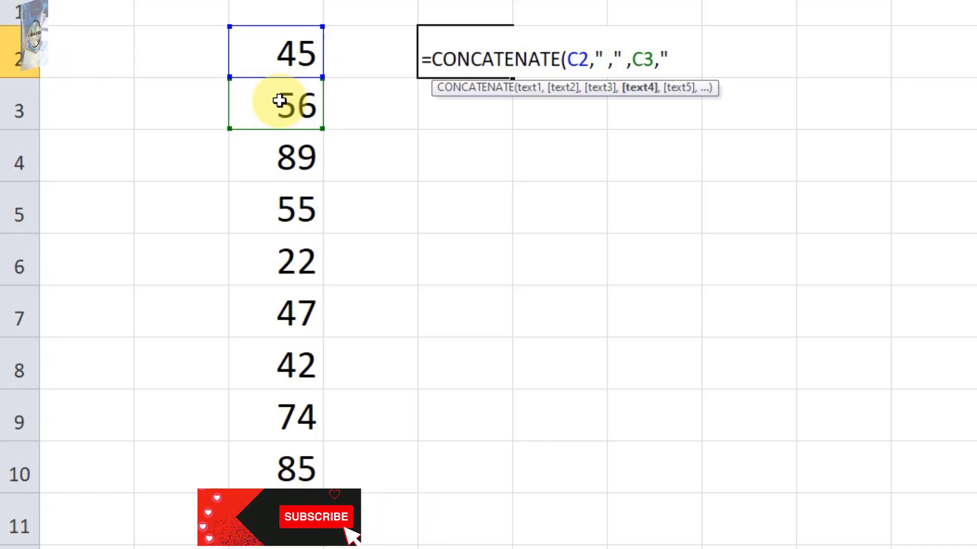
type(" ,")
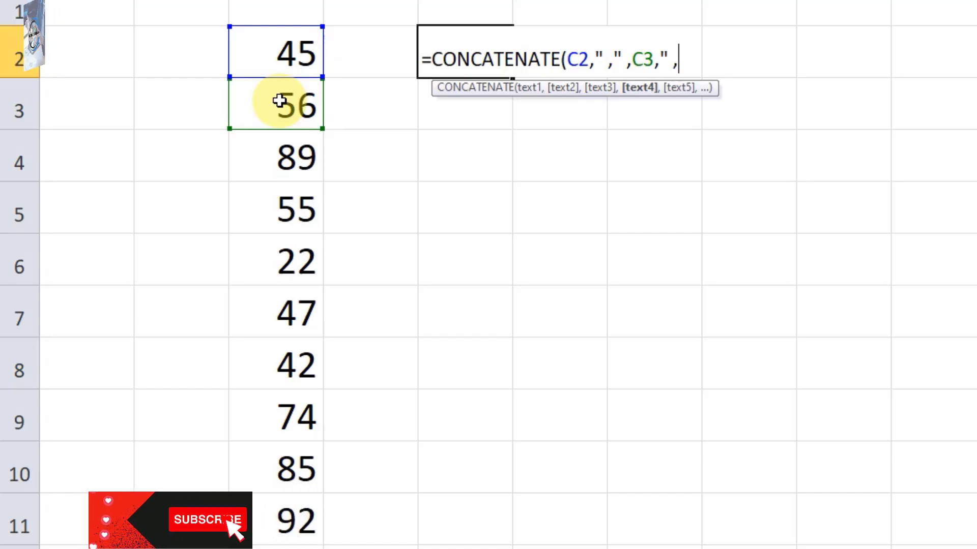
type("\"")
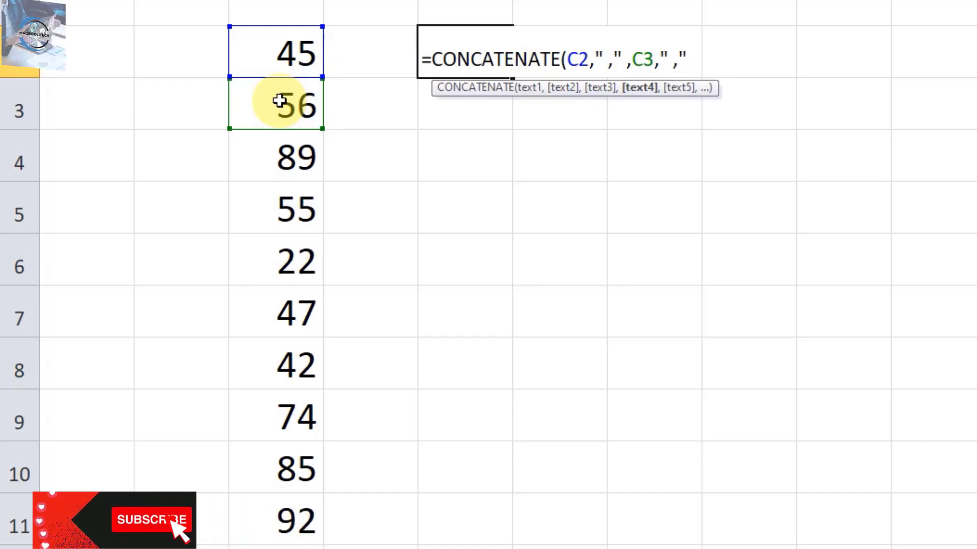
type(" ,")
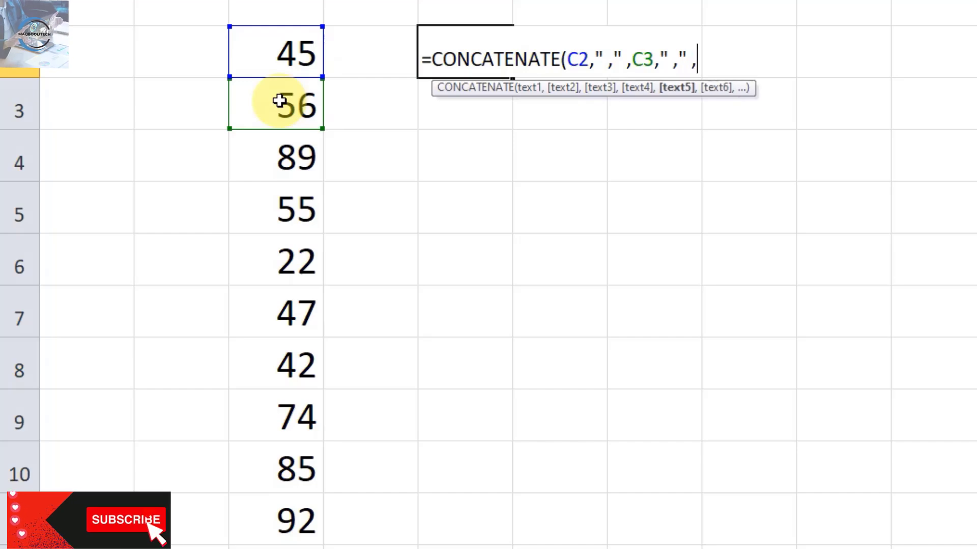
- Add C4 and C5 to the CONCATENATE formula in E2, each followed by a " ," separator argument
left_click(287, 155)
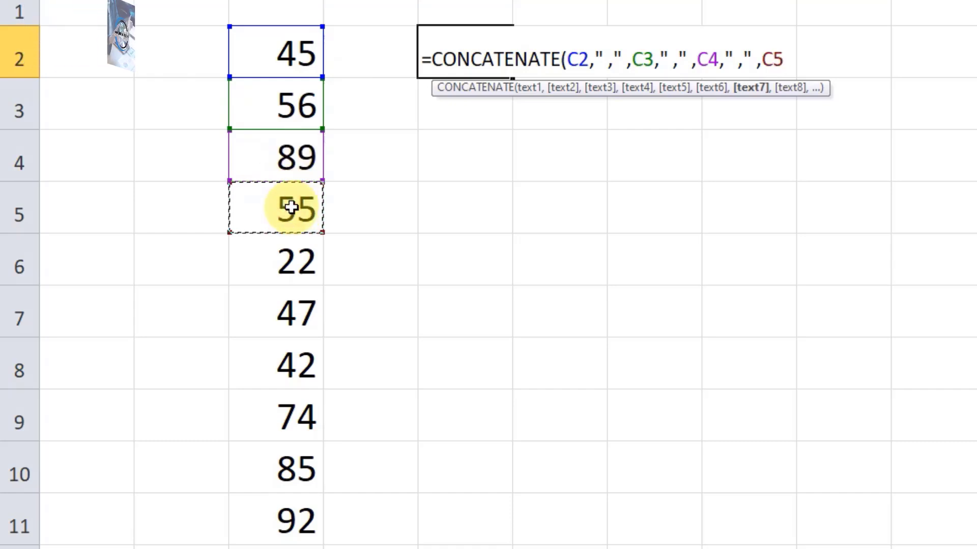
type(",")
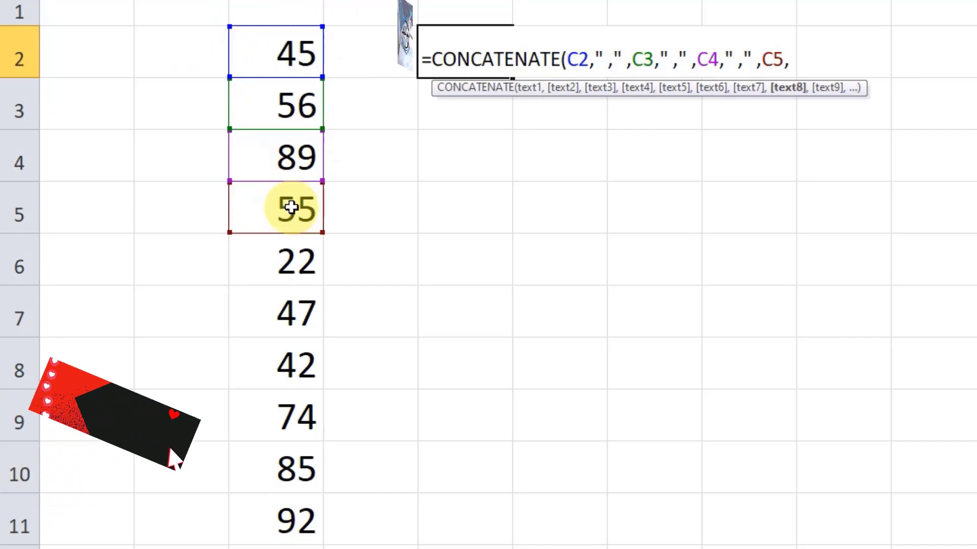
type("\"")
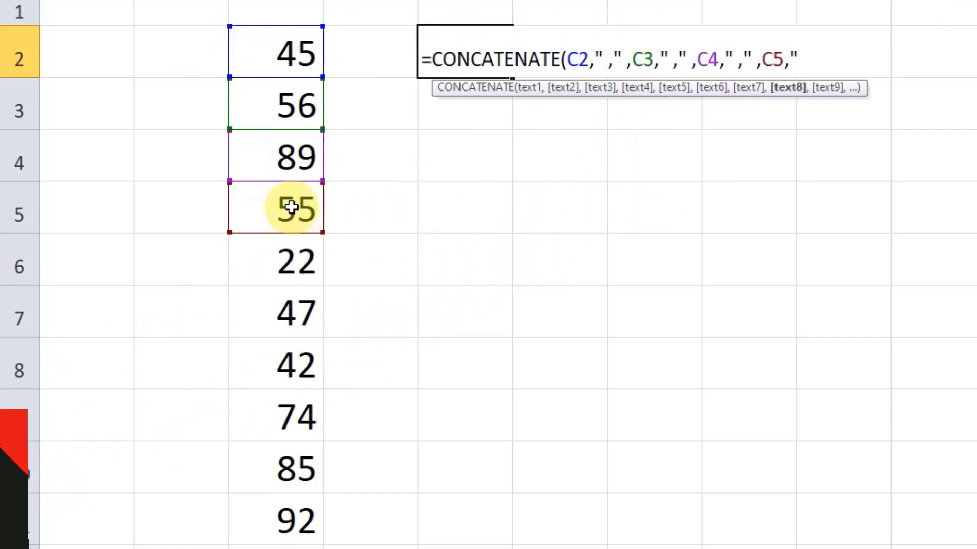
type(" ,")
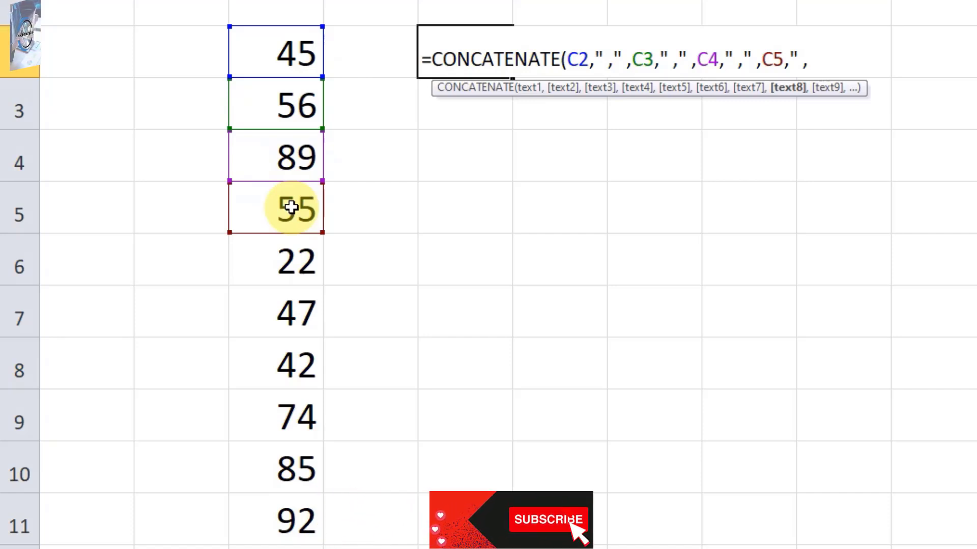
type("\"")
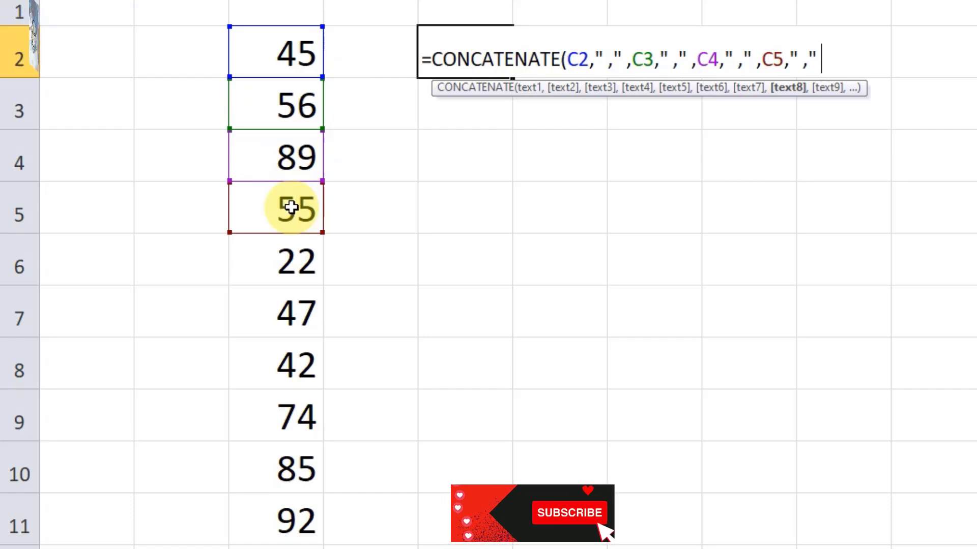
type(" ,")
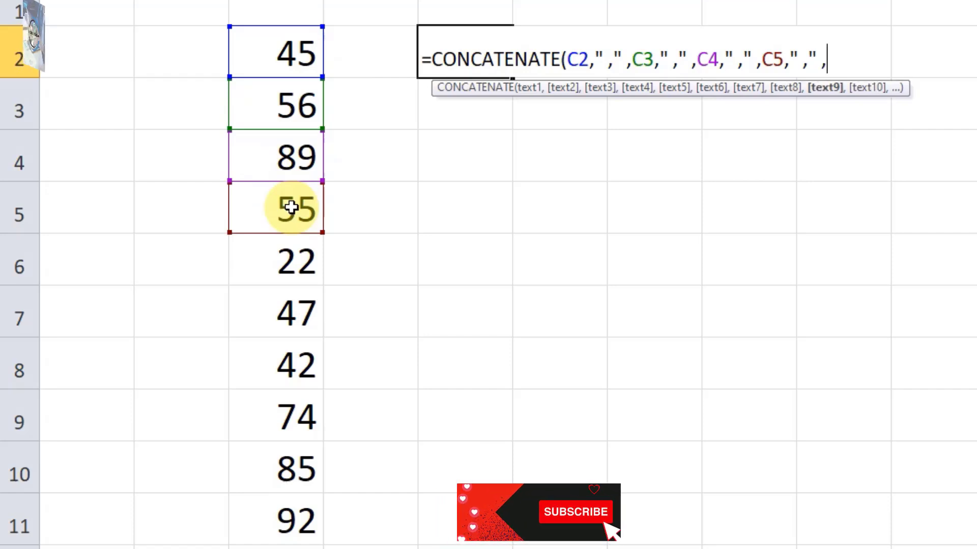
- Add C6 and another " ," separator as the next arguments of the CONCATENATE formula
left_click(279, 254)
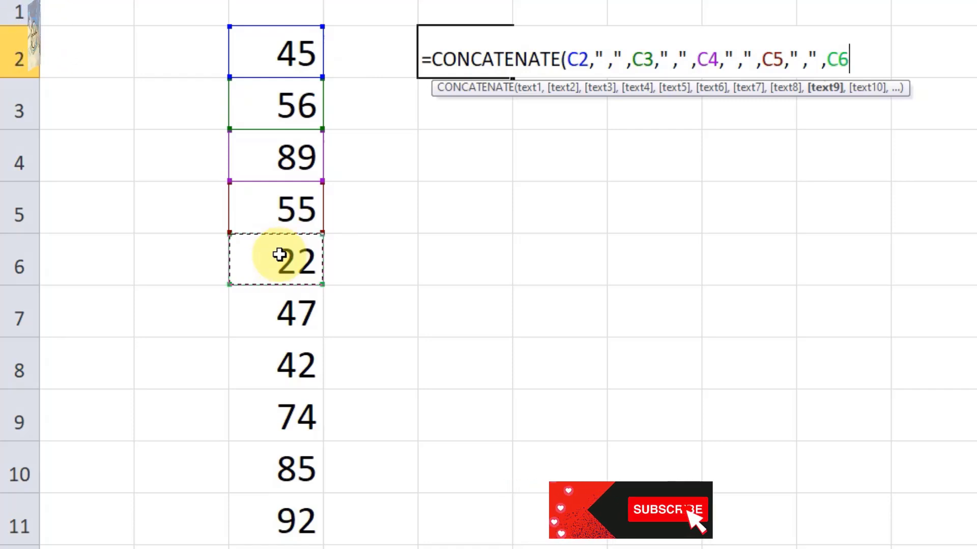
type(",")
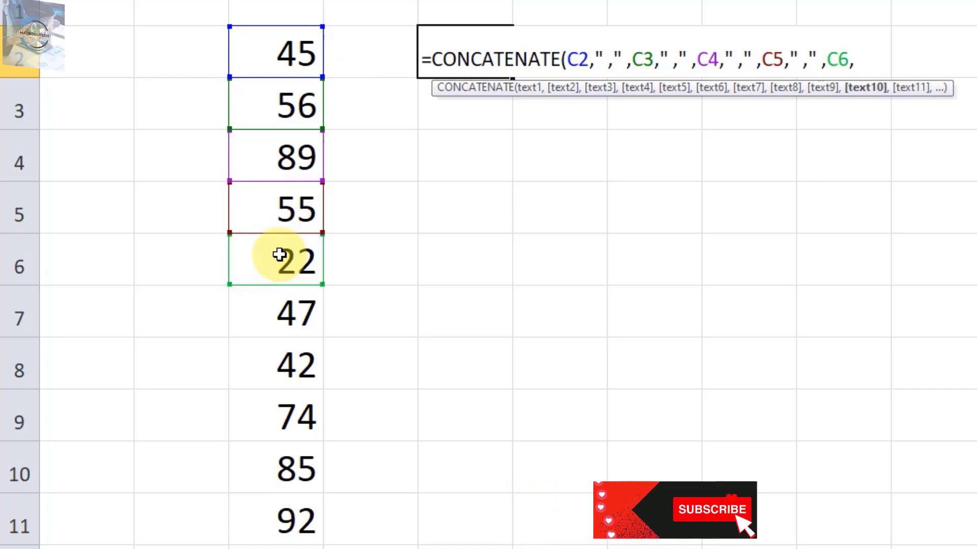
type("\" ")
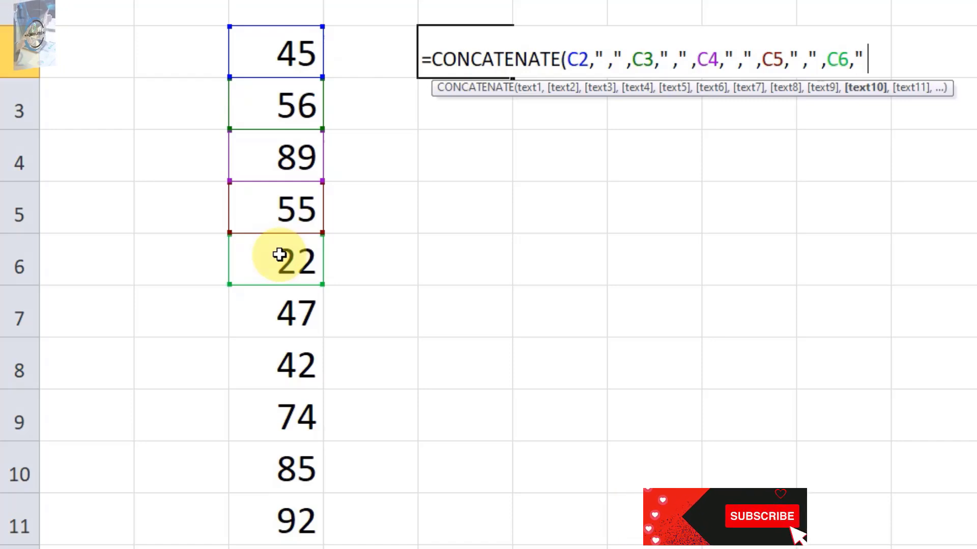
type(",")
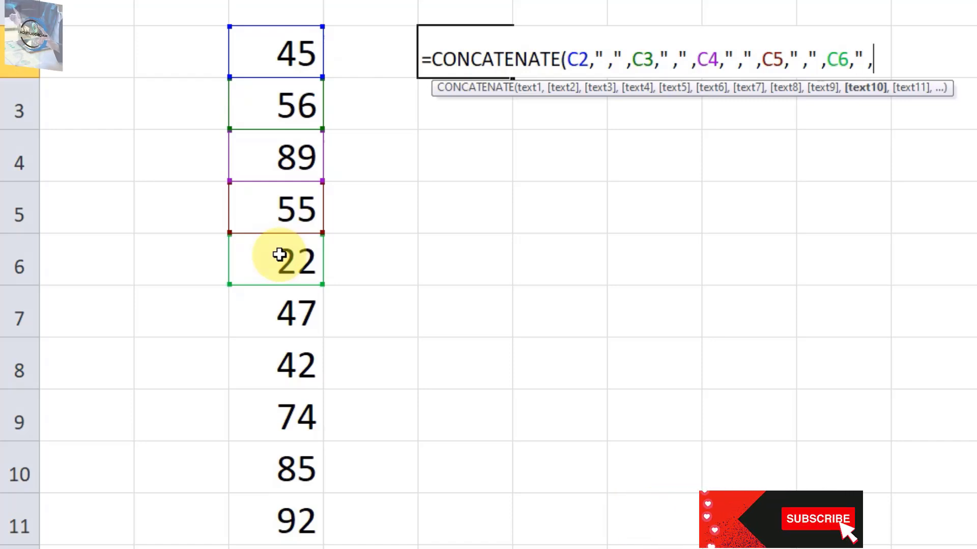
type("\"")
type(",")
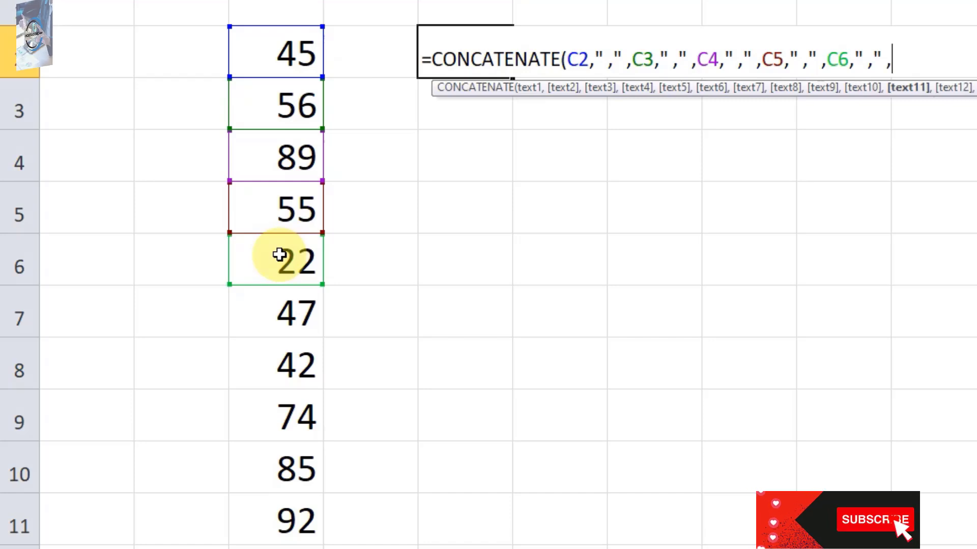
- Continue the CONCATENATE formula with C7, C8 and C9, following each reference with a " ," separator
left_click(279, 299)
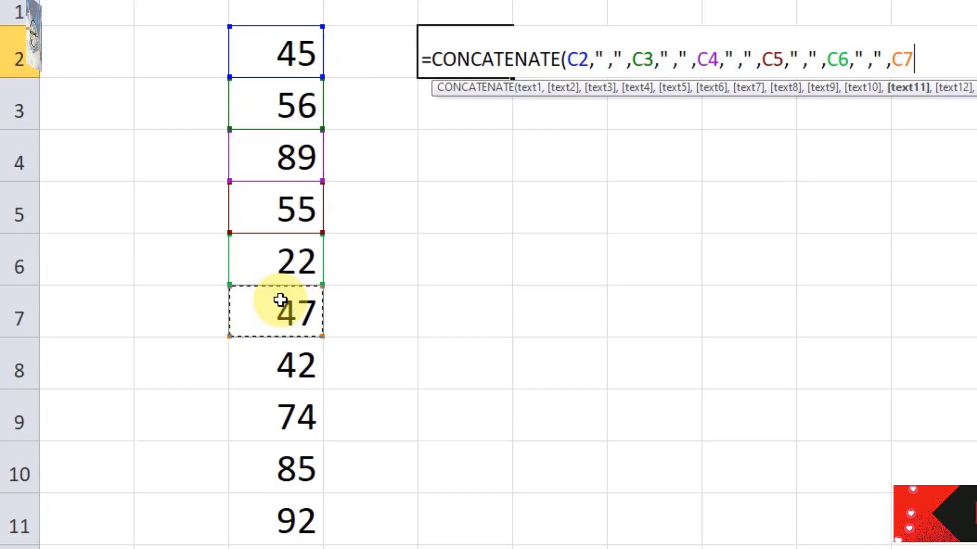
type(",\" ,\" ,")
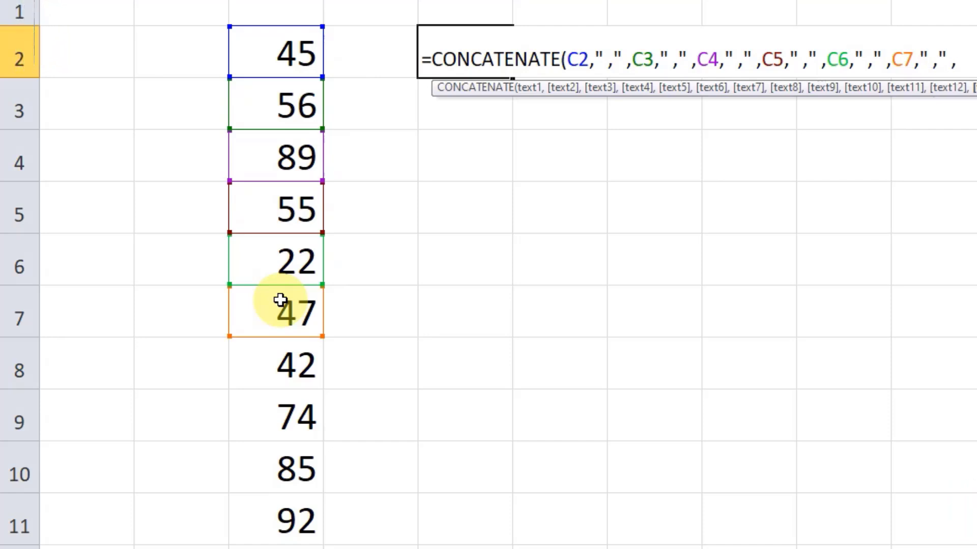
left_click(295, 377)
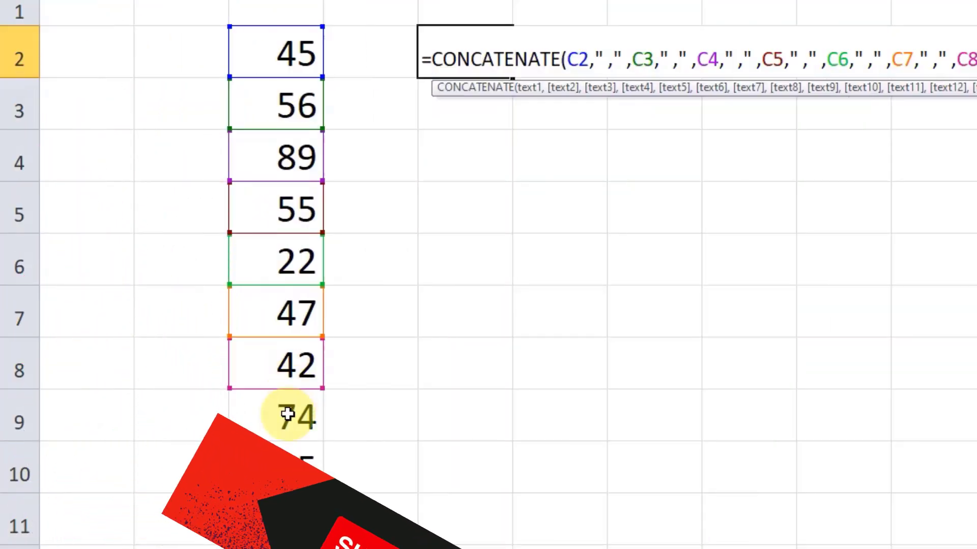
left_click(287, 415)
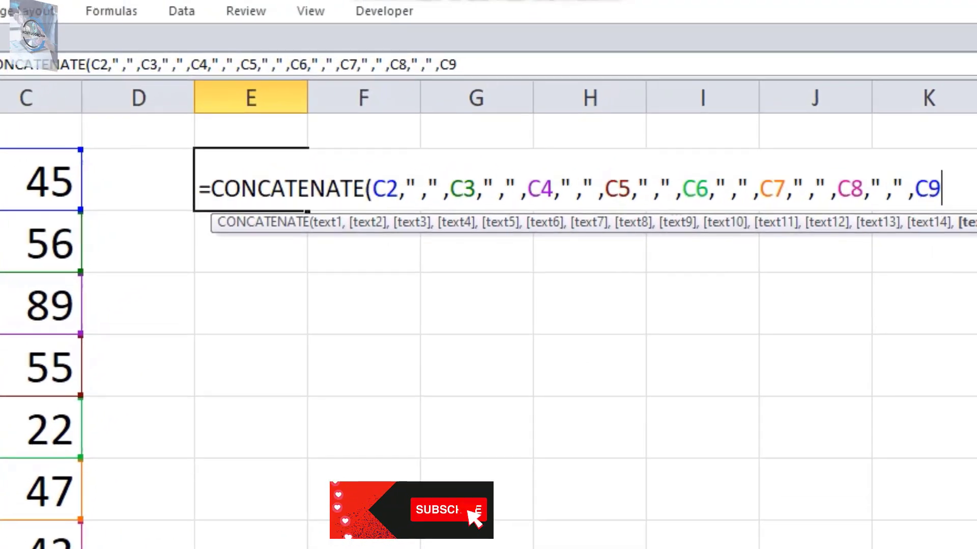
type(",\"")
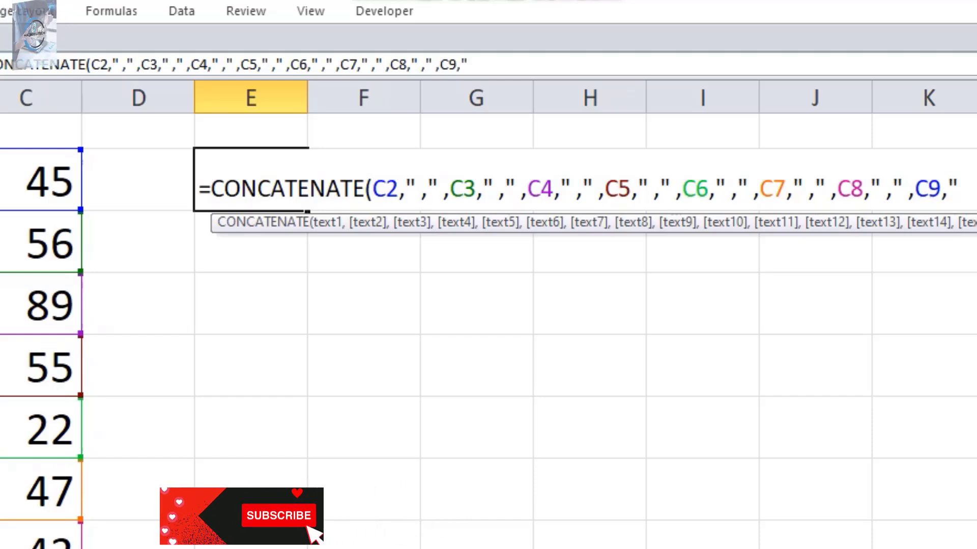
type(" ,")
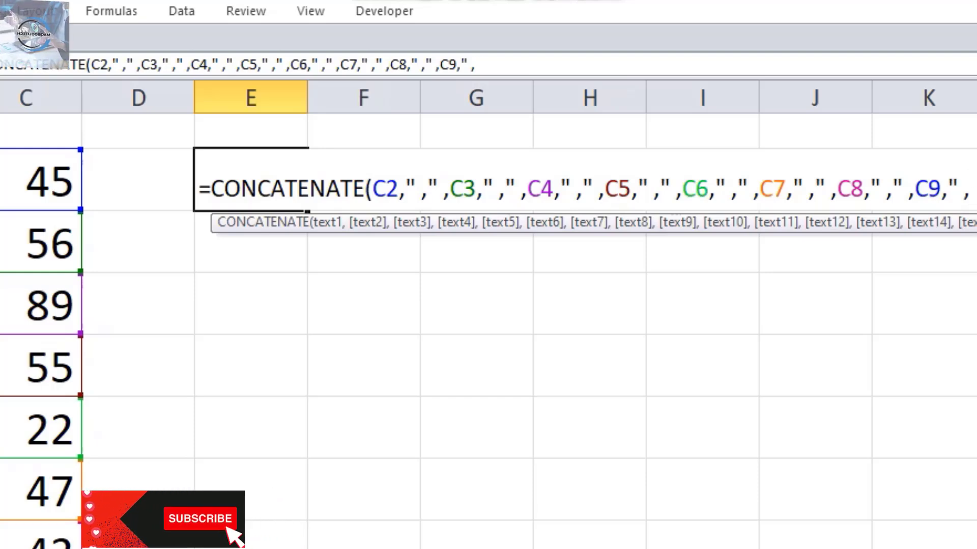
type("\"")
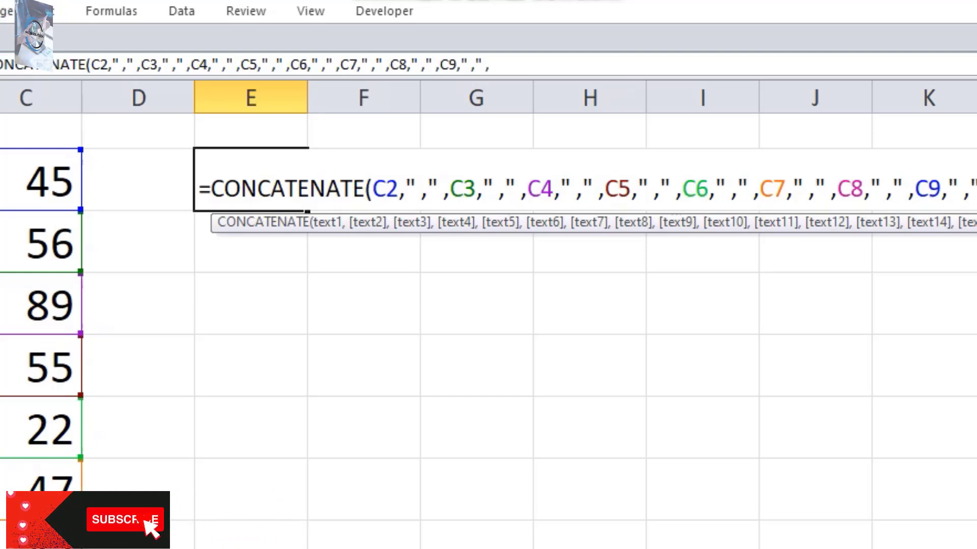
- Finish the E2 formula with C10, a " ," separator and C11, close the parenthesis, enter it and reselect E2
type(" ,C10")
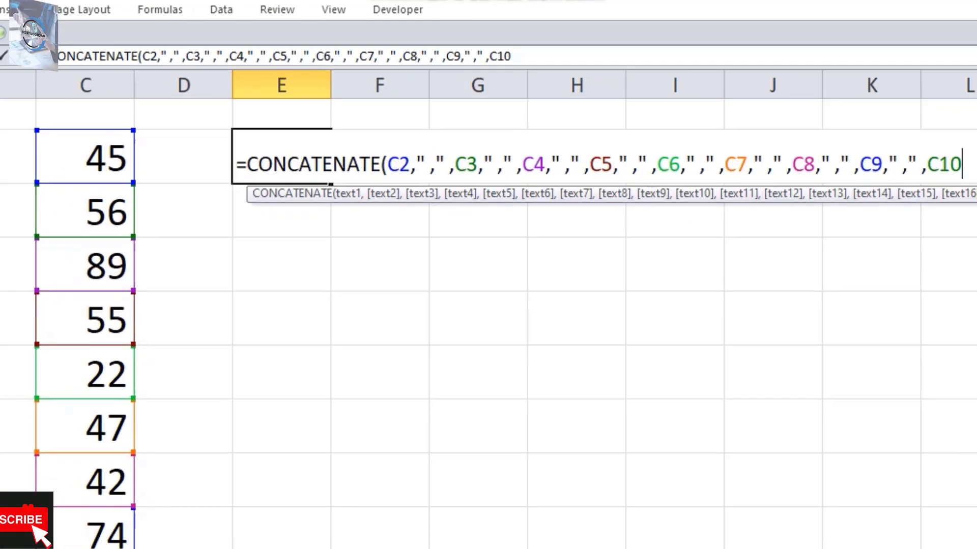
type(",\" ,\" ,C11")
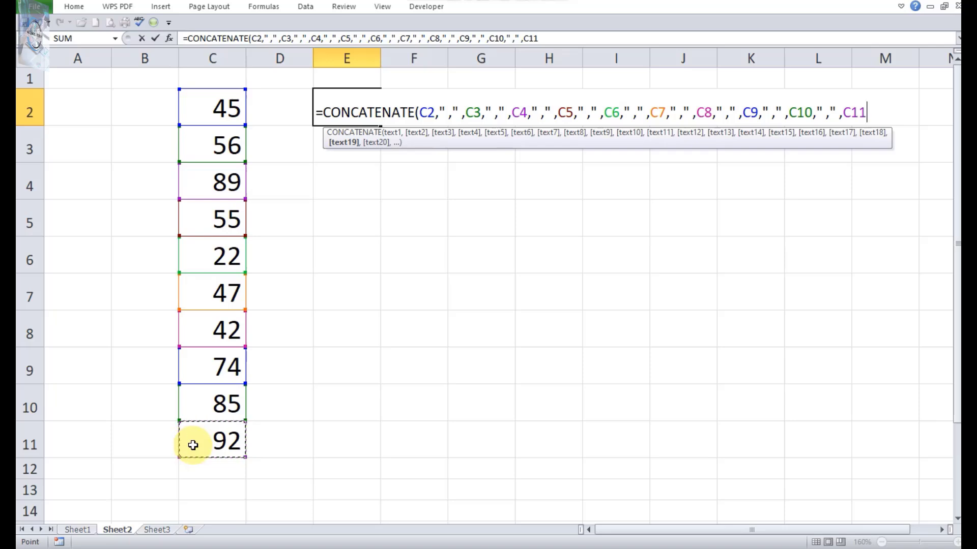
type(")")
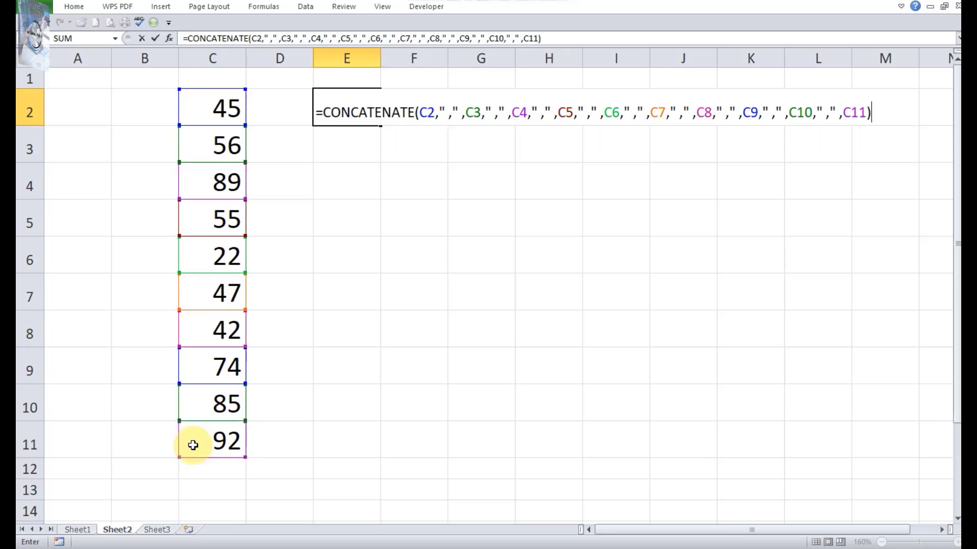
key("Return")
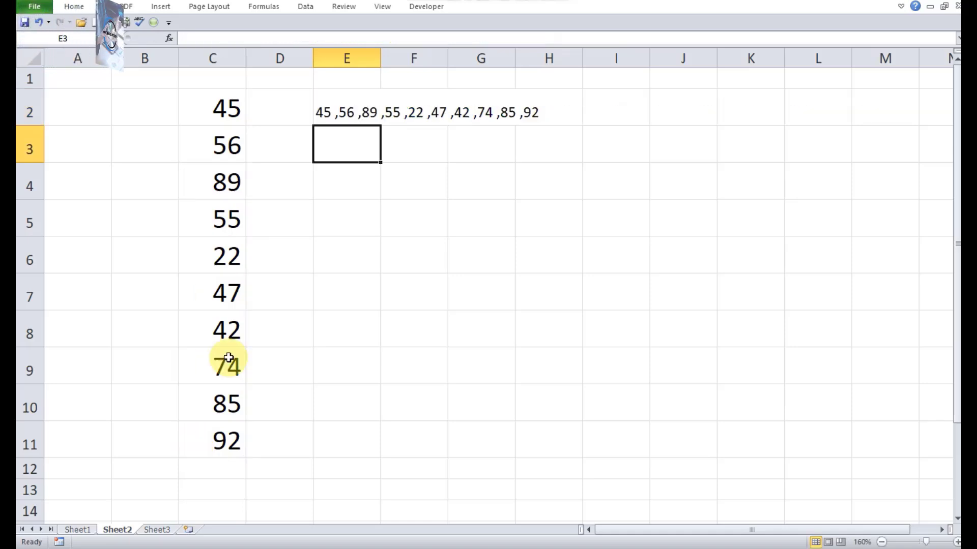
left_click(346, 113)
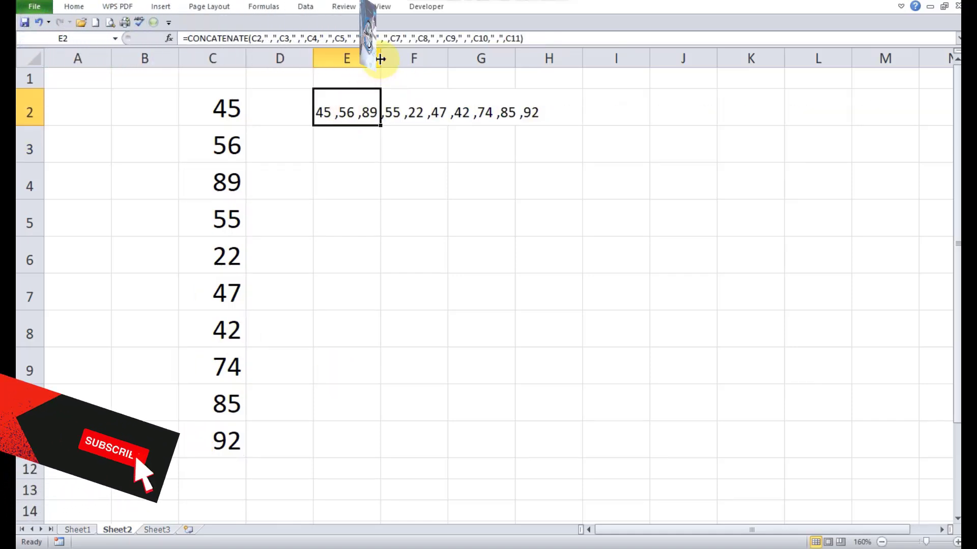